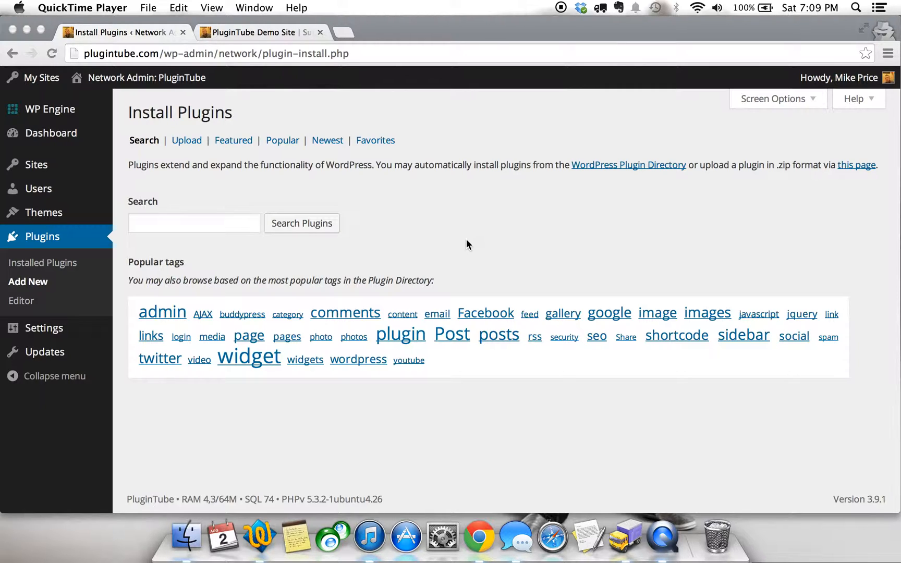
Search the plugin directory for dpabottomofpostpage
left_click(219, 226)
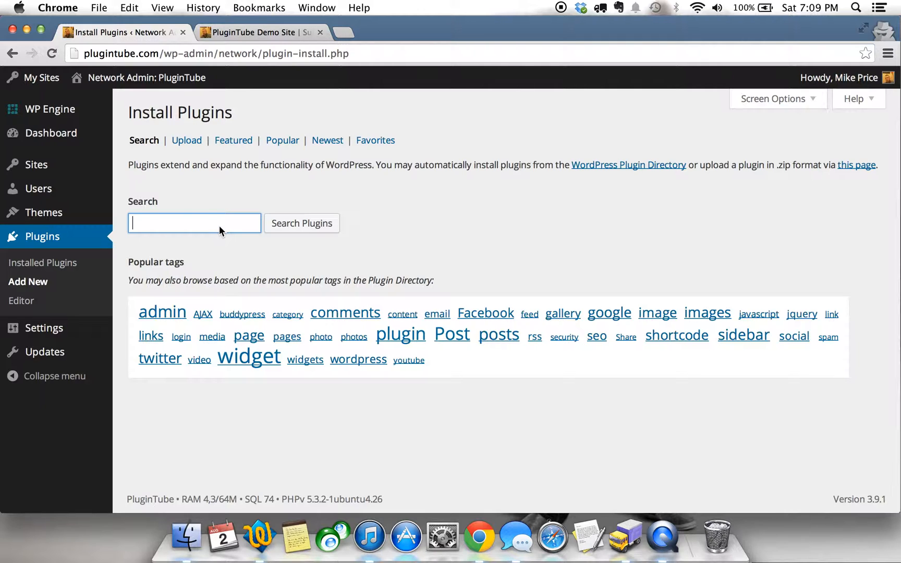
type("dpabo")
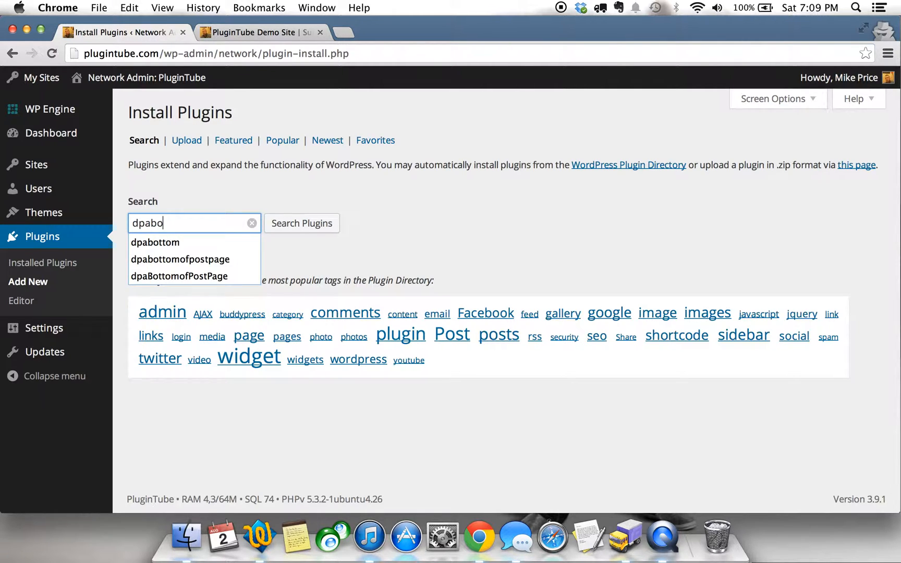
type("ttomofpostpage")
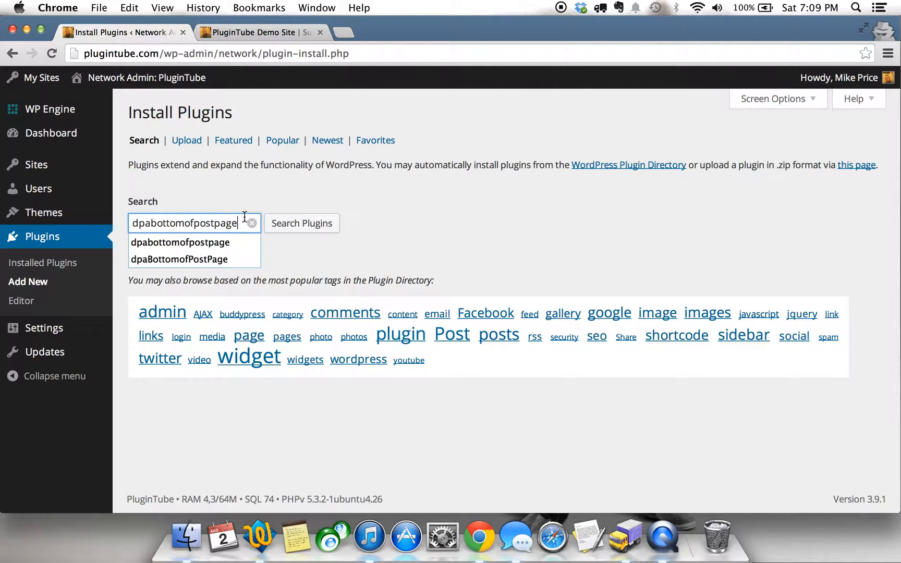
left_click(289, 227)
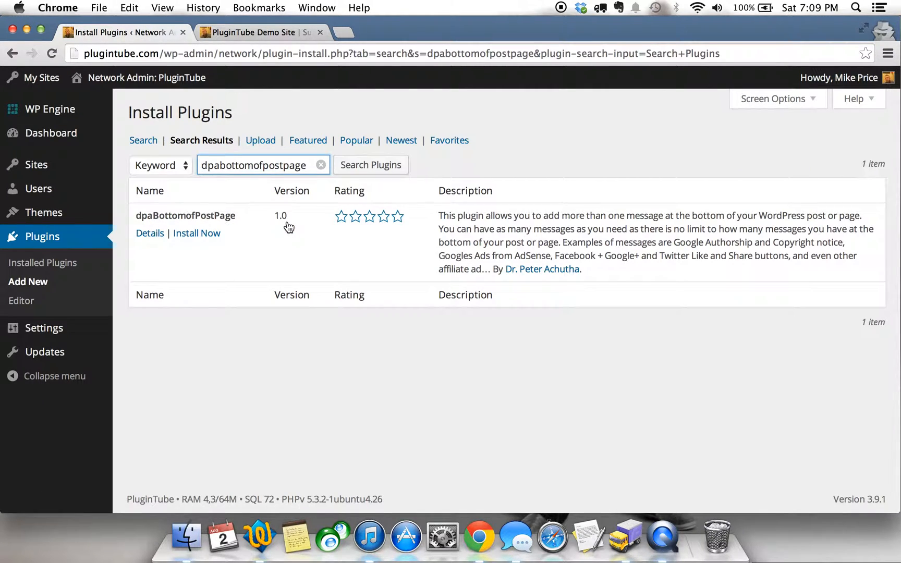
Install the dpaBottomofPostPage plugin from the search results and network activate it
left_click(209, 233)
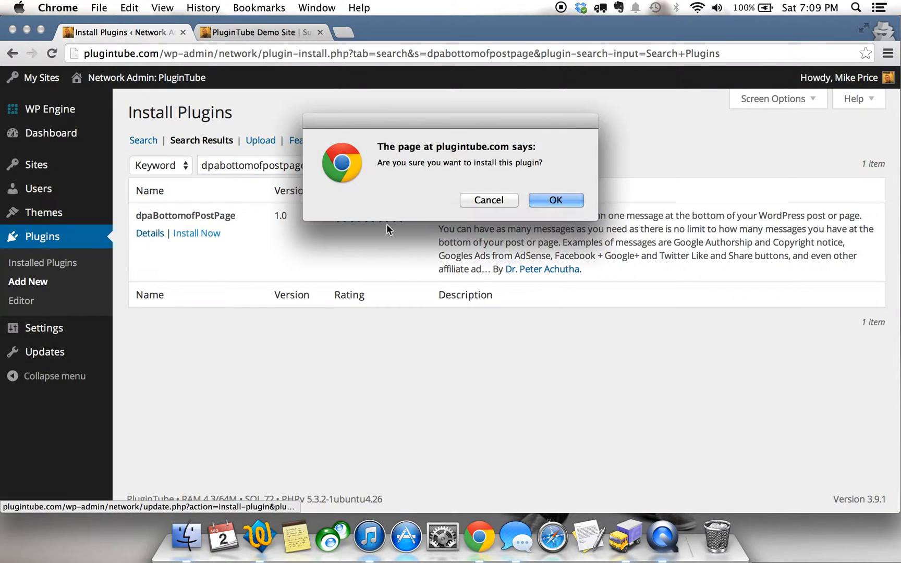
left_click(571, 202)
left_click(358, 157)
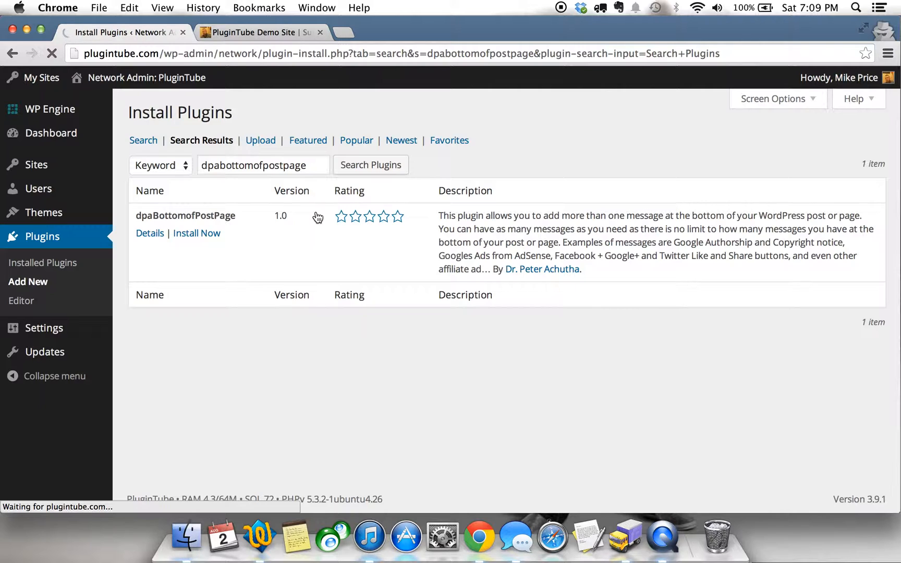
left_click(178, 234)
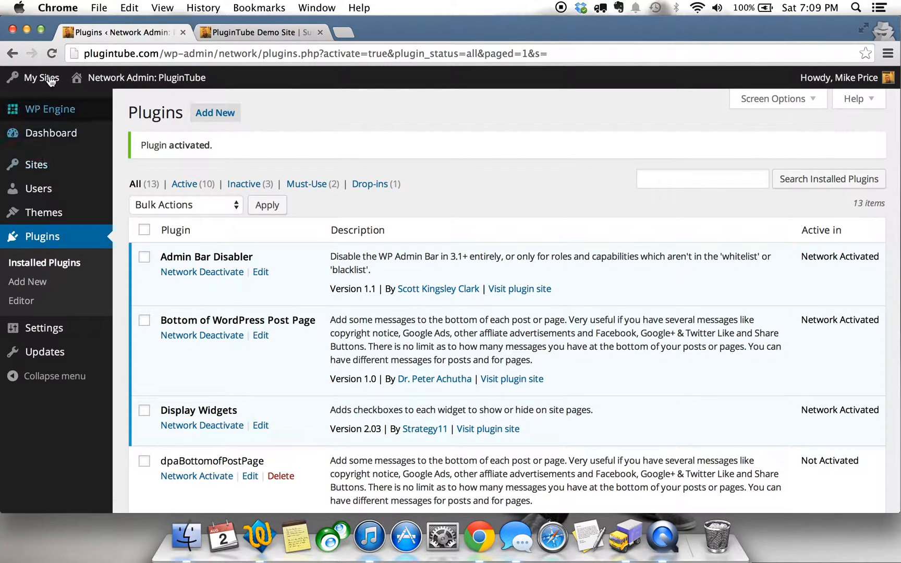
Go to the PluginTube Demo Site dashboard, open the BottomOfPageMenu settings and look through the setup page
left_click(56, 148)
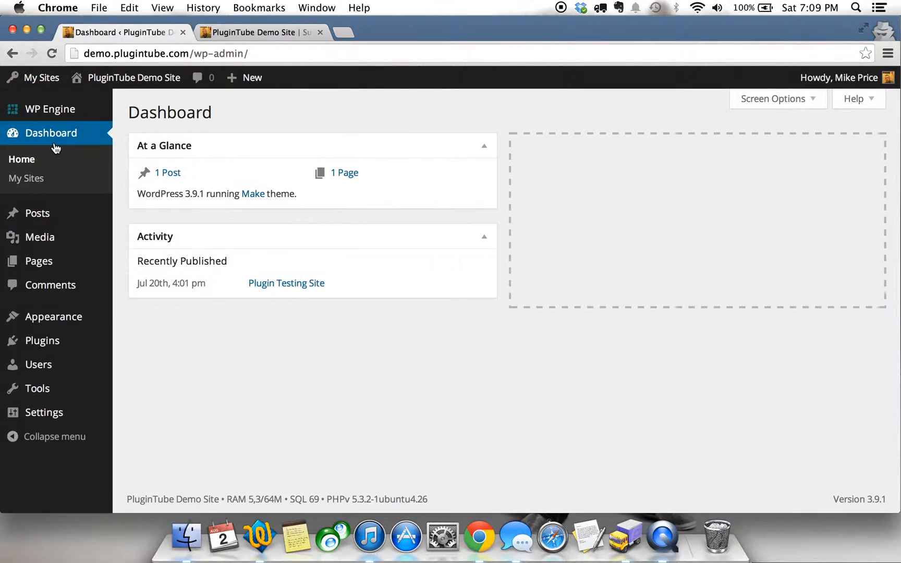
mouse_move(52, 401)
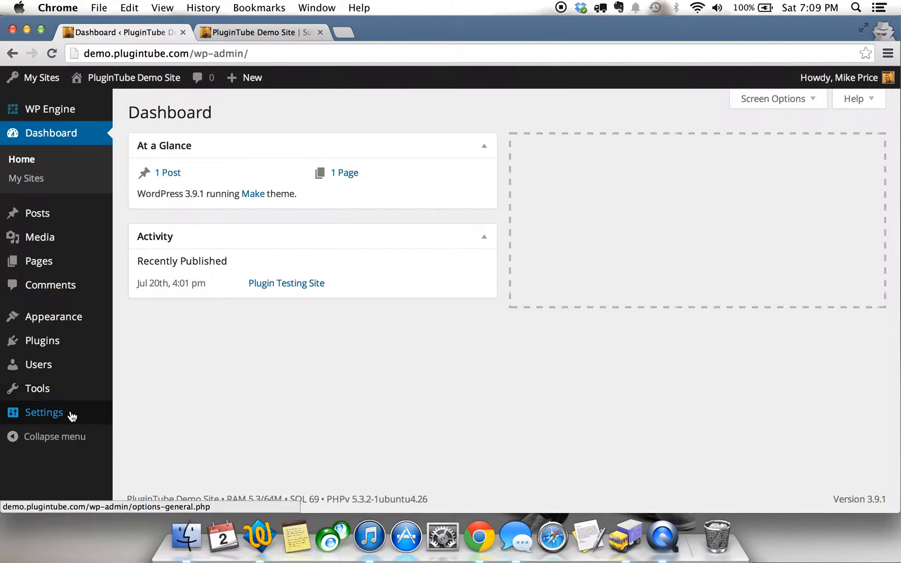
mouse_move(71, 416)
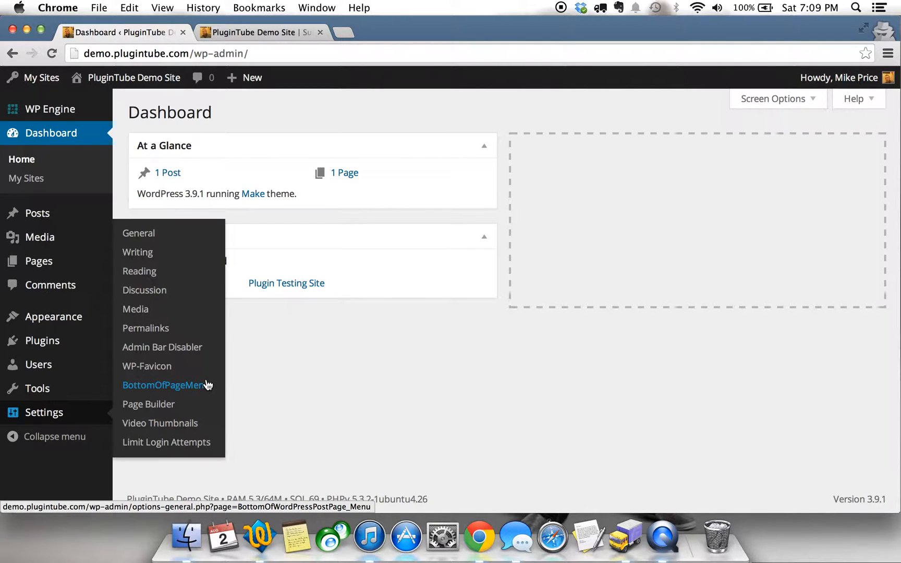
left_click(179, 386)
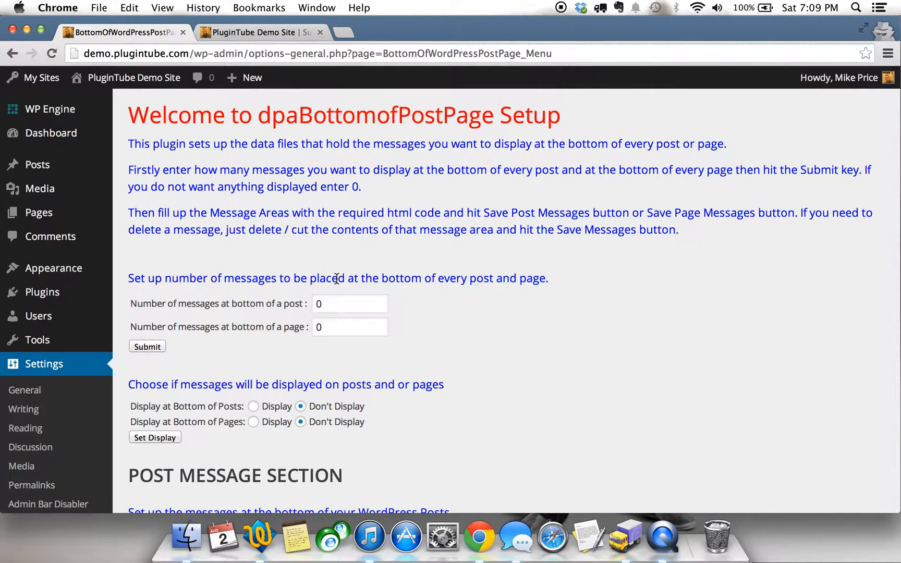
scroll(336, 278, "down", 20)
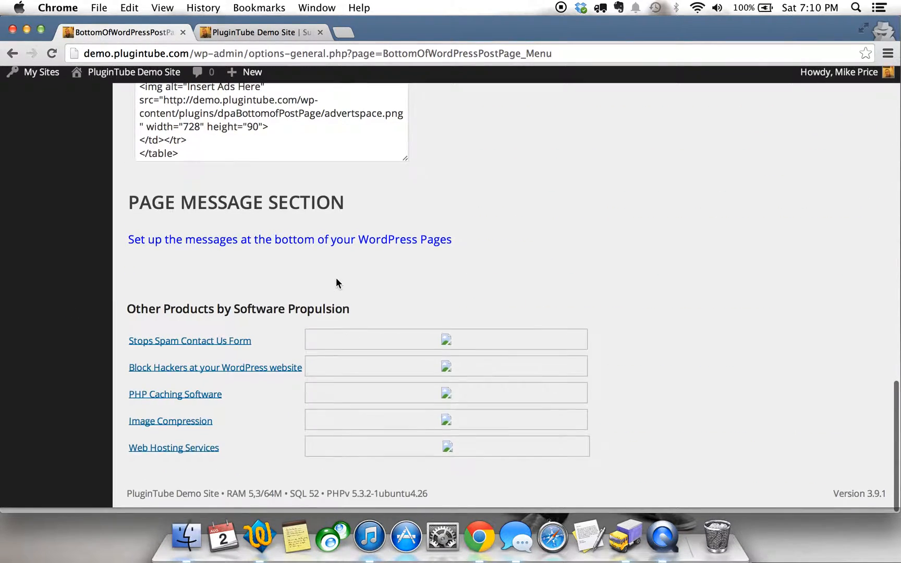
scroll(337, 278, "up", 4)
scroll(336, 278, "up", 20)
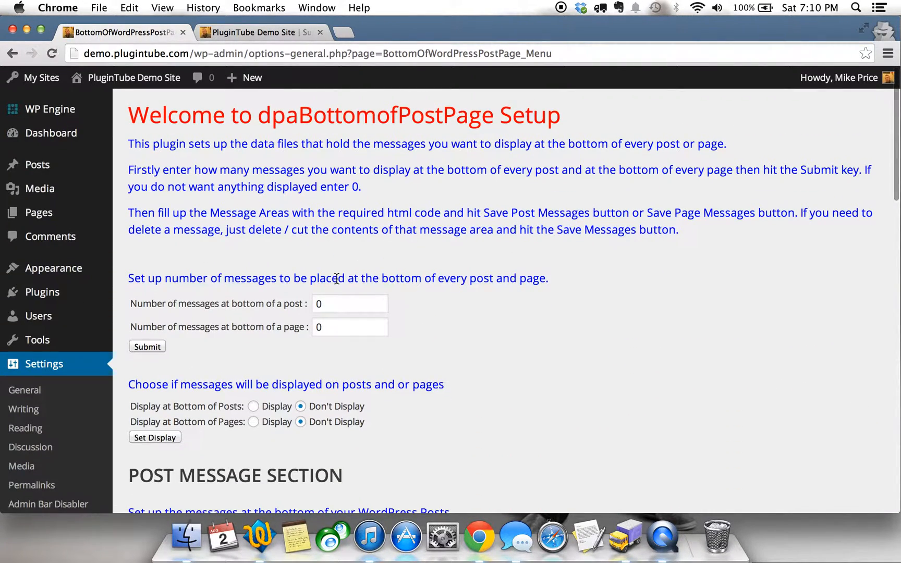
Set the number of messages at the bottom of a post to 1 and submit it
scroll(336, 278, "down", 2)
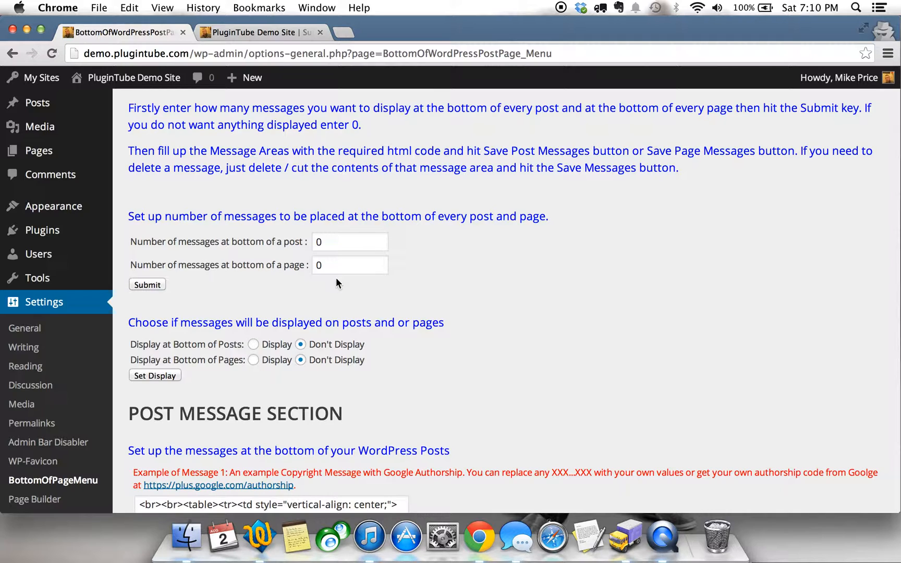
left_click(185, 240)
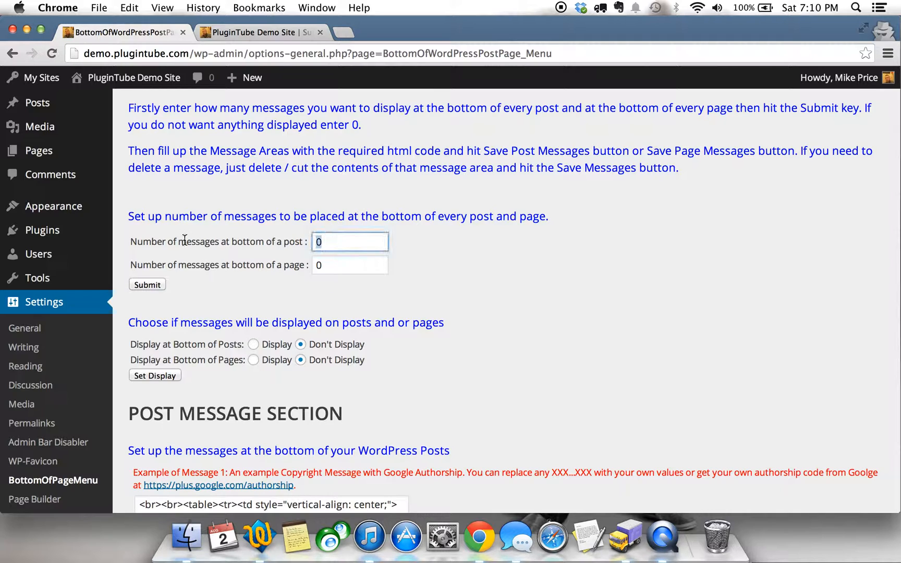
type("1")
left_click(241, 290)
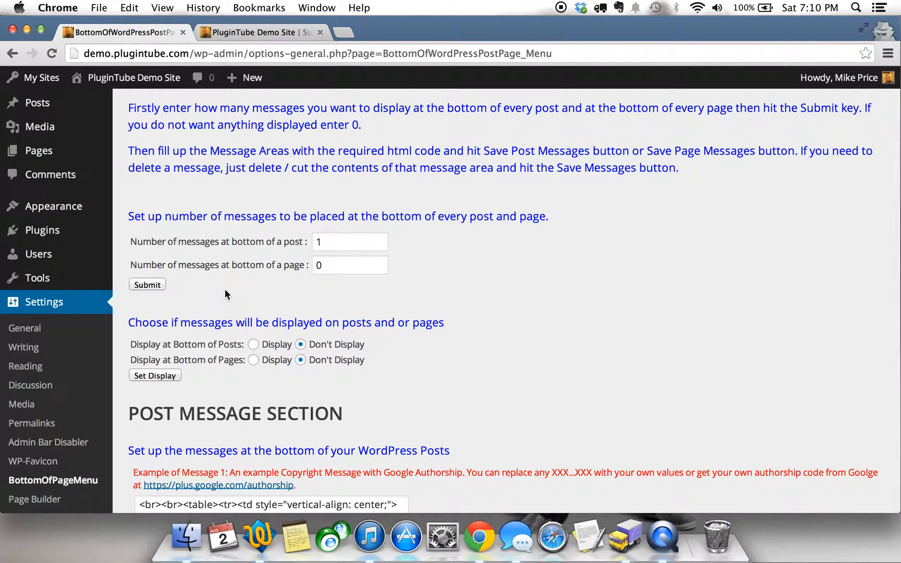
left_click(146, 285)
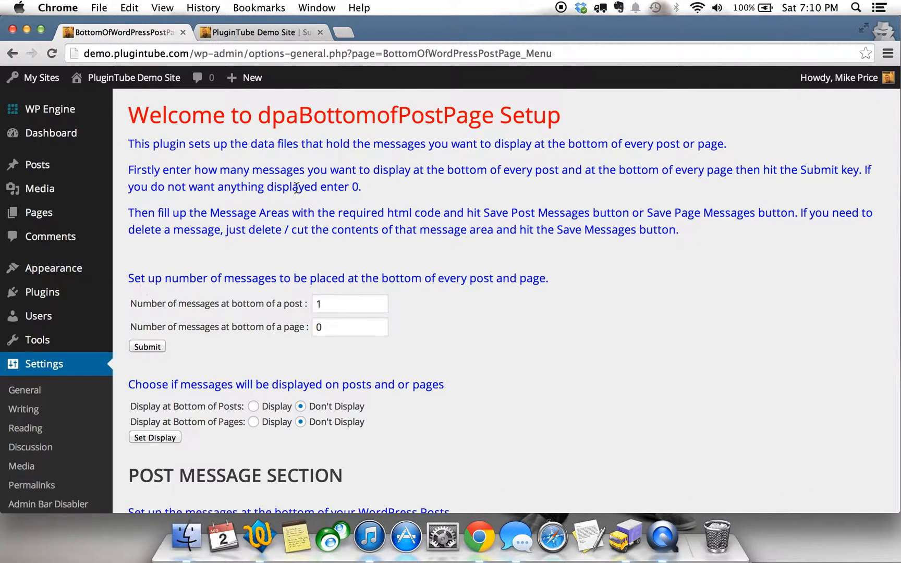
Set the messages at the bottom of posts to Display and apply the display setting
scroll(441, 177, "down", 3)
scroll(441, 175, "down", 3)
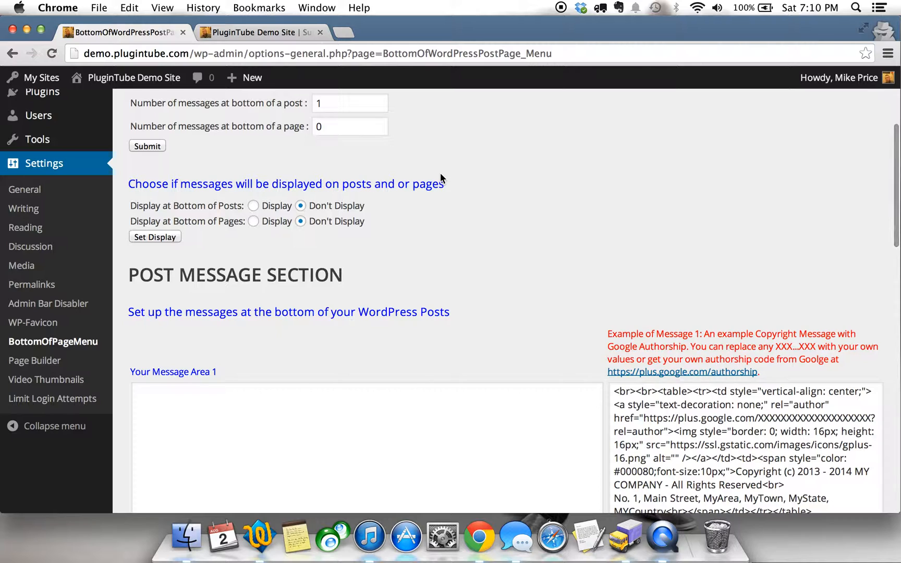
scroll(440, 173, "up", 2)
scroll(441, 173, "down", 1)
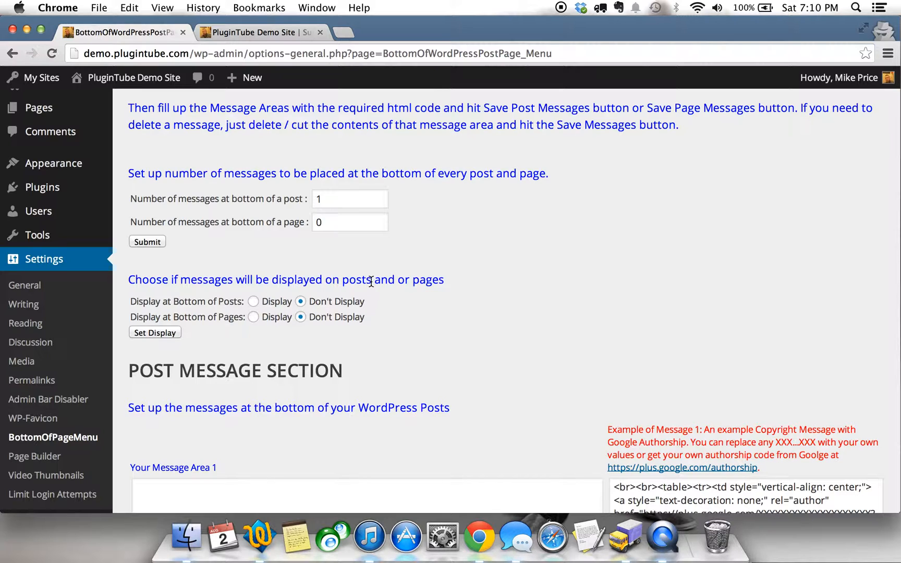
left_click(255, 302)
left_click(170, 334)
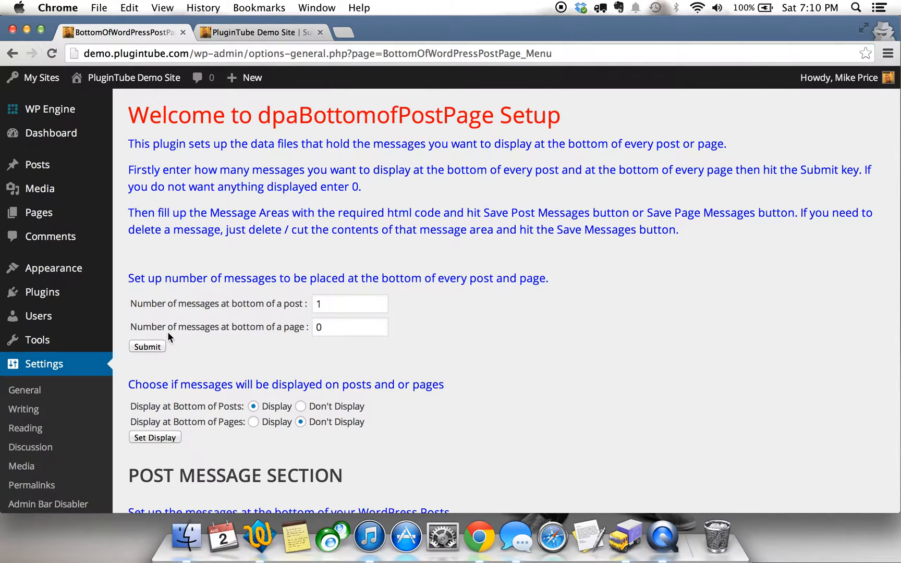
scroll(168, 331, "down", 4)
scroll(167, 332, "up", 2)
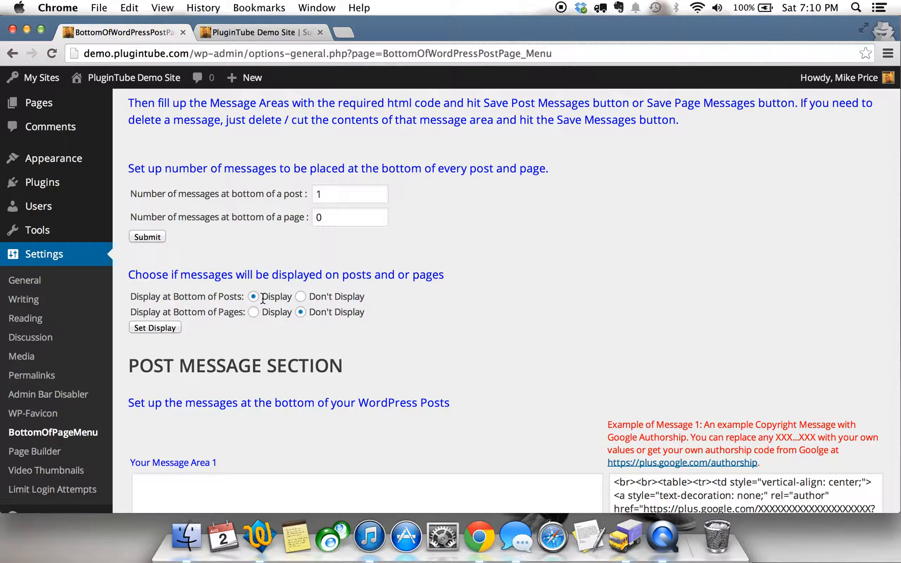
Open the Plugin Testing Site post on the demo site and examine the area below its content
scroll(263, 299, "down", 5)
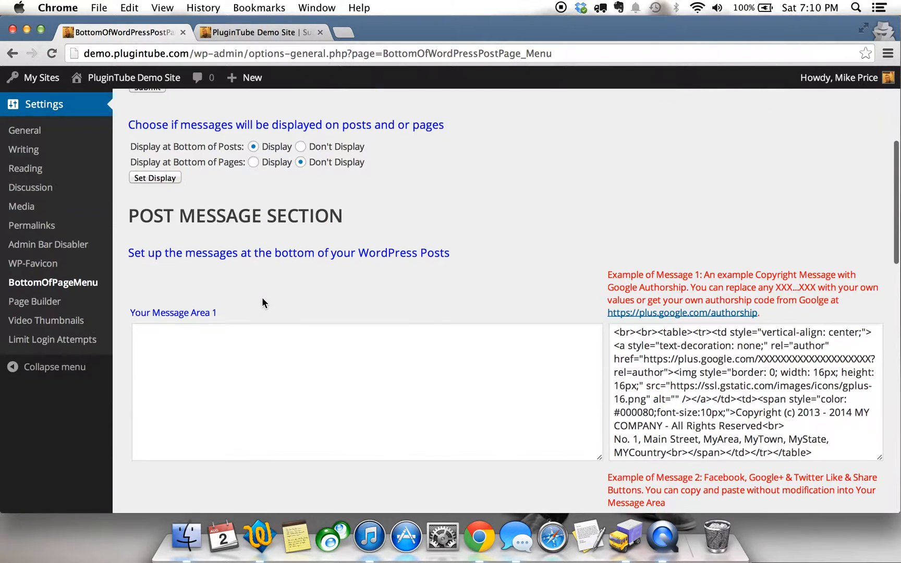
left_click(245, 327)
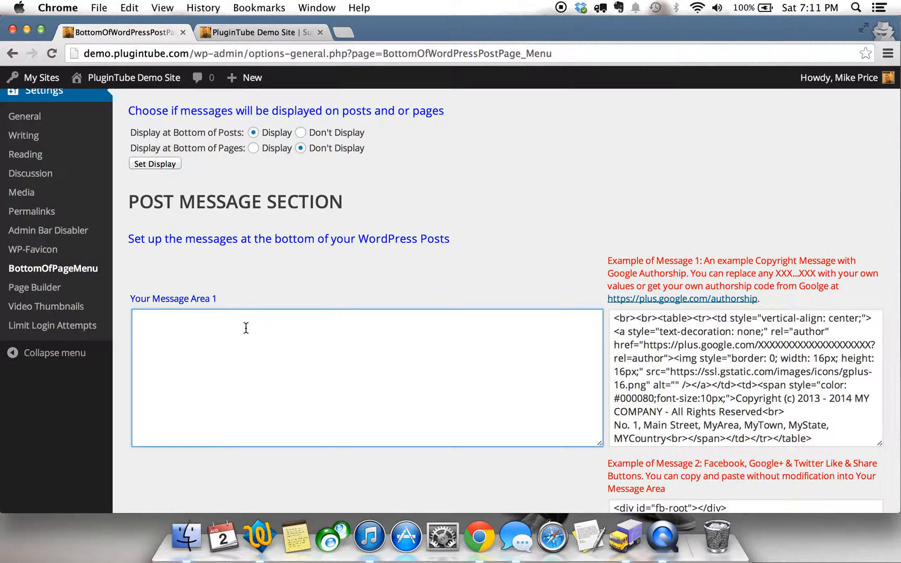
scroll(246, 328, "down", 3)
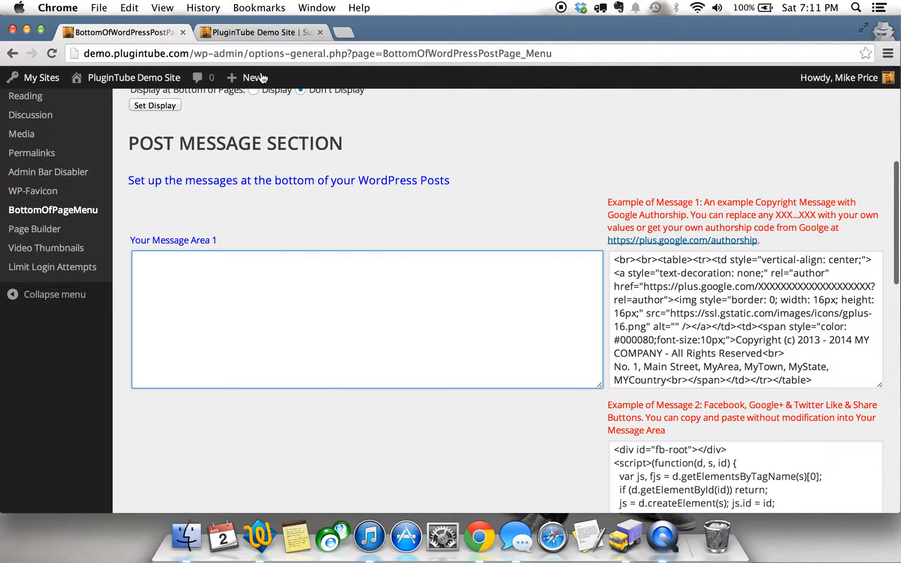
left_click(272, 45)
left_click(273, 34)
left_click(493, 285)
scroll(441, 206, "down", 10)
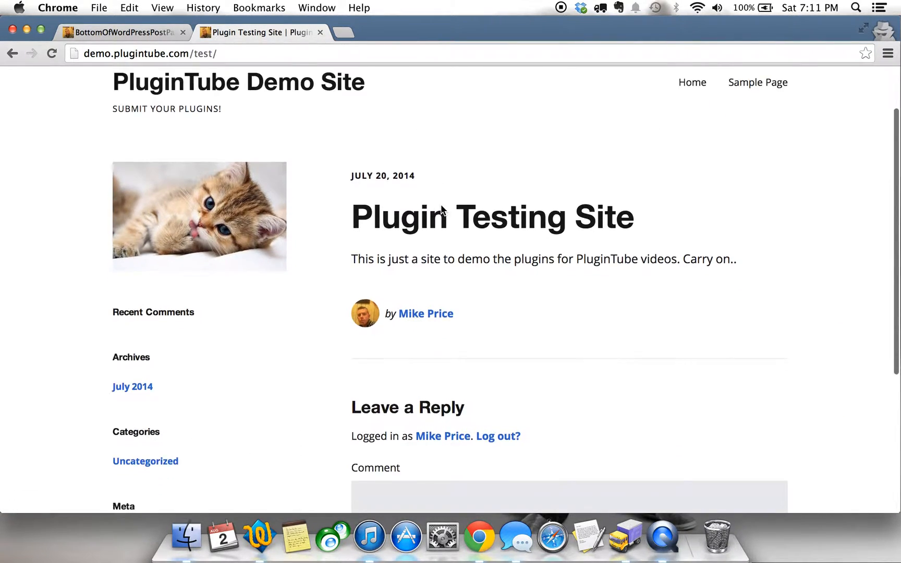
scroll(493, 315, "up", 8)
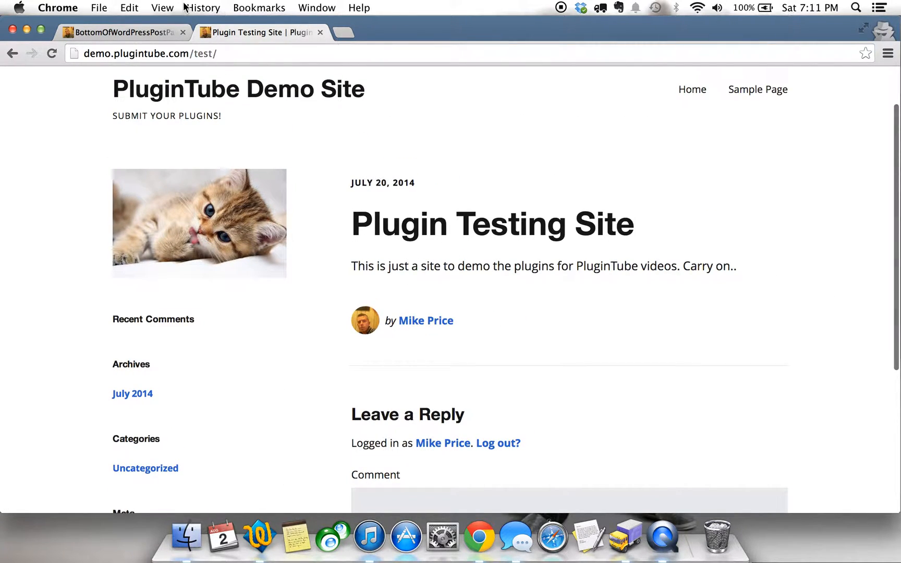
Return to the plugin setup page and enter "Testing bottom of post plugin" in Message Area 1
left_click(137, 34)
left_click(416, 338)
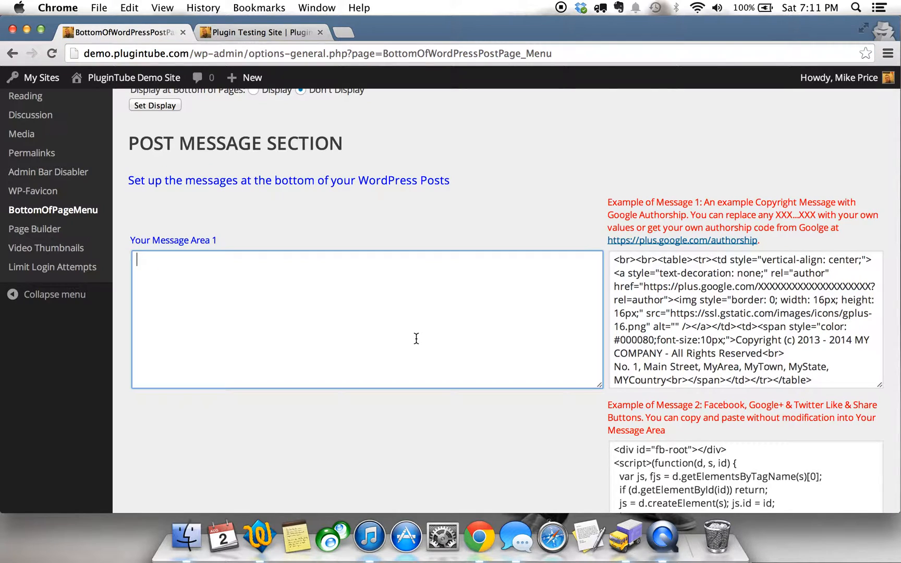
type("Testing bottom of post plugin")
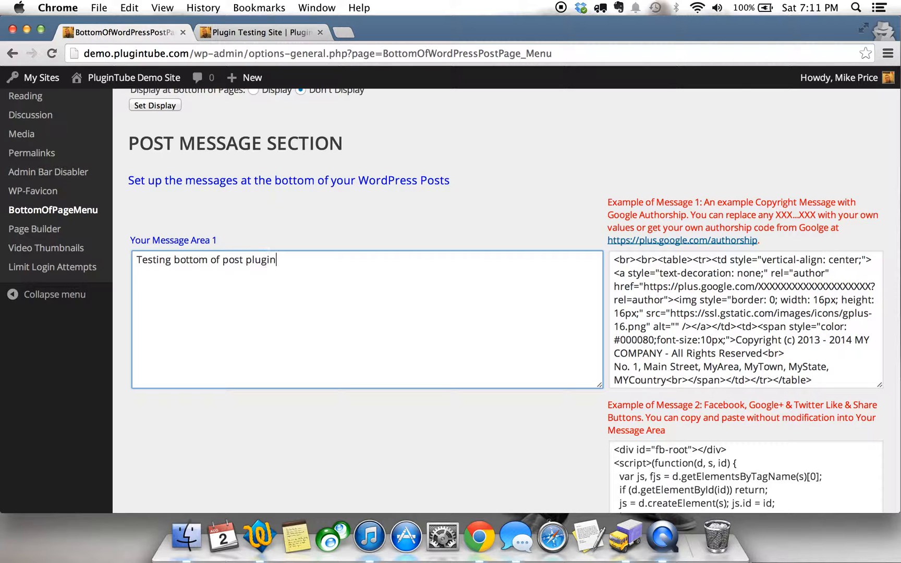
Save the post messages on the plugin setup page with the test text entered in Message Area 1
scroll(519, 224, "down", 4)
scroll(518, 226, "down", 10)
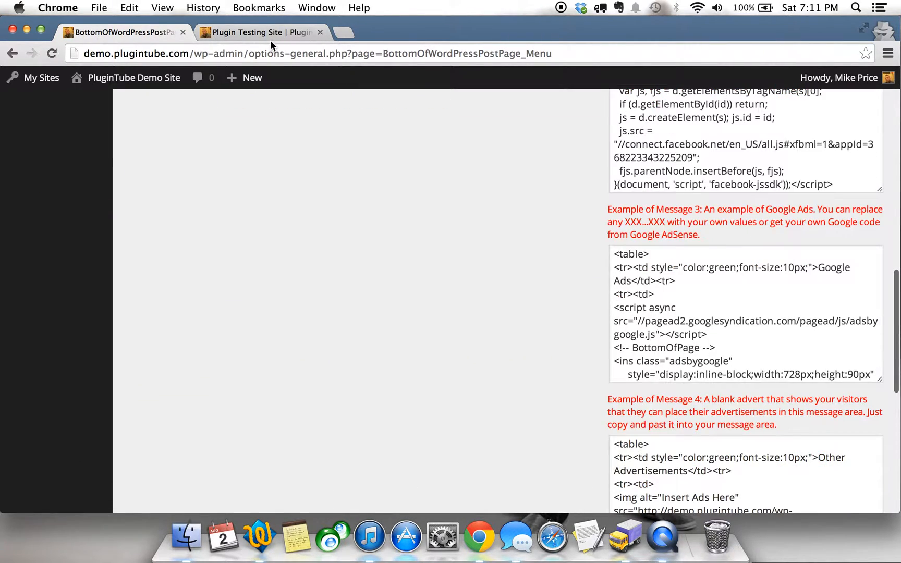
left_click(270, 36)
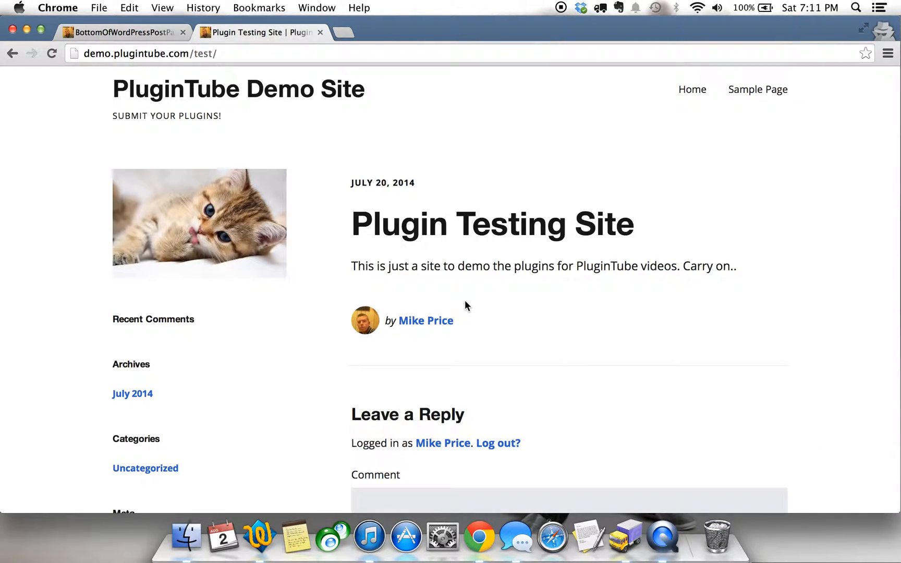
left_click(97, 28)
scroll(280, 195, "down", 10)
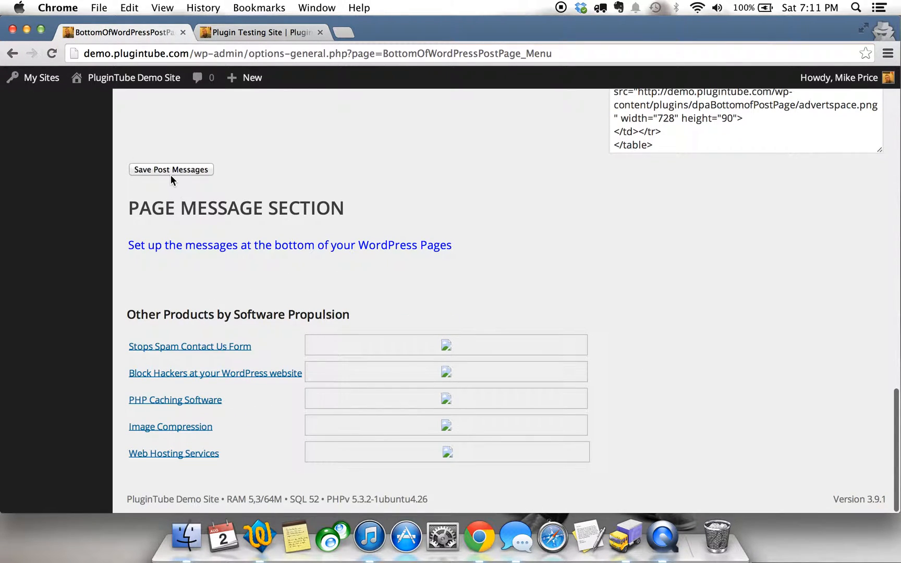
scroll(171, 174, "up", 10)
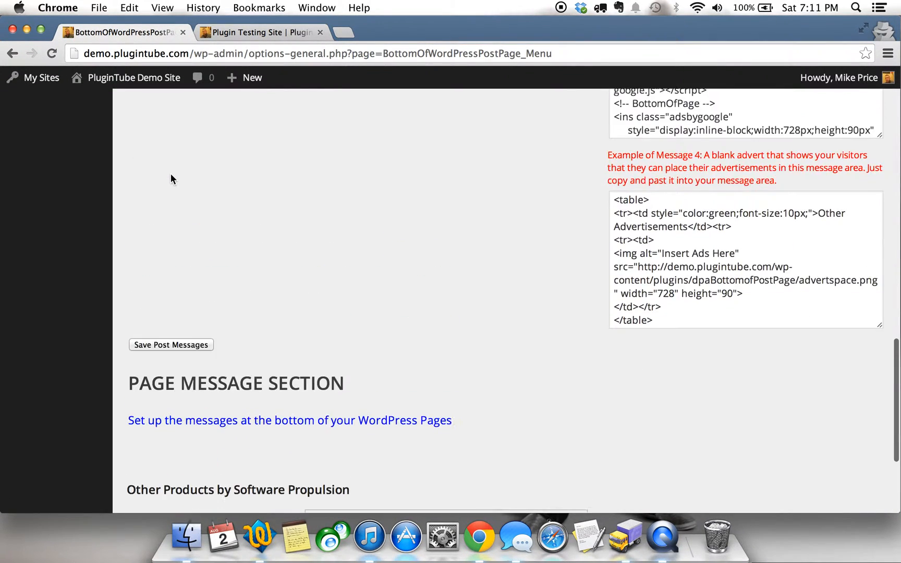
scroll(171, 174, "up", 5)
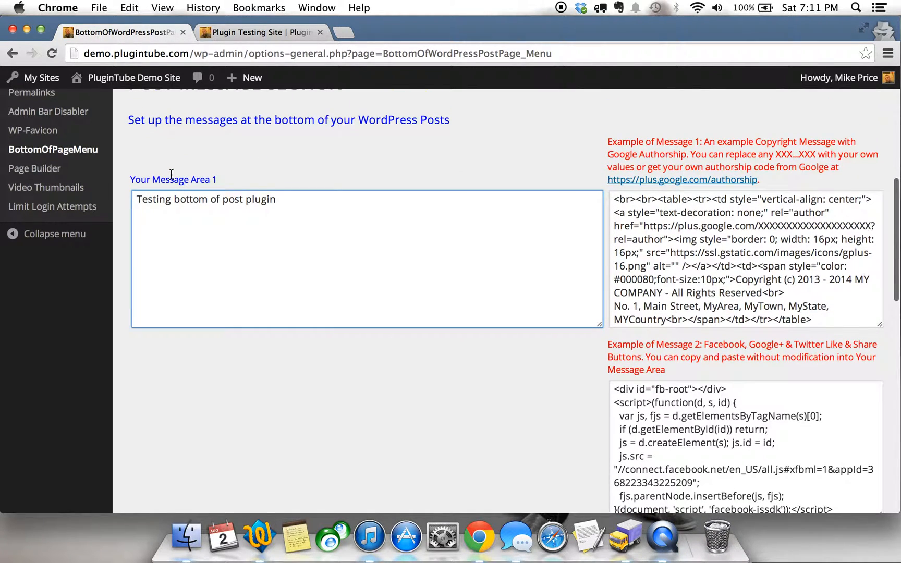
scroll(171, 175, "up", 1)
scroll(170, 177, "up", 3)
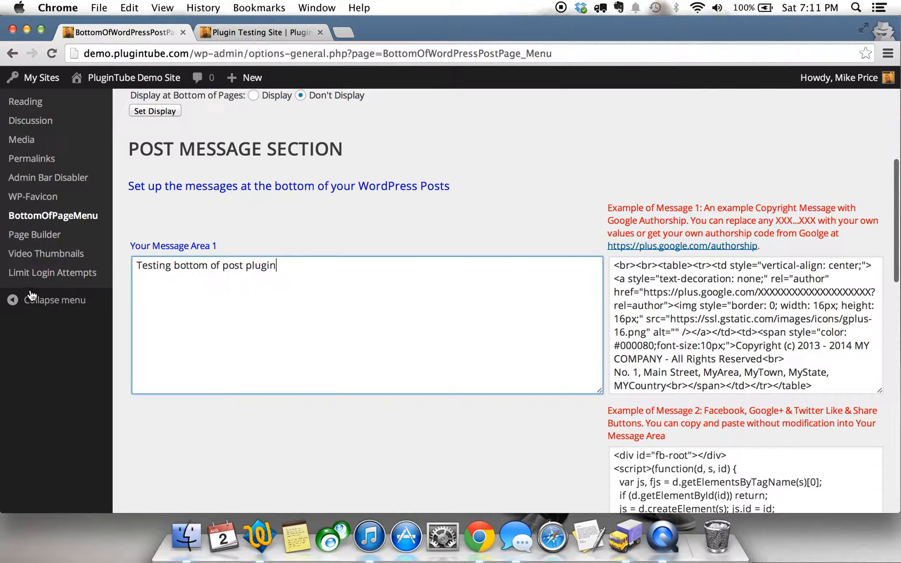
scroll(263, 295, "down", 15)
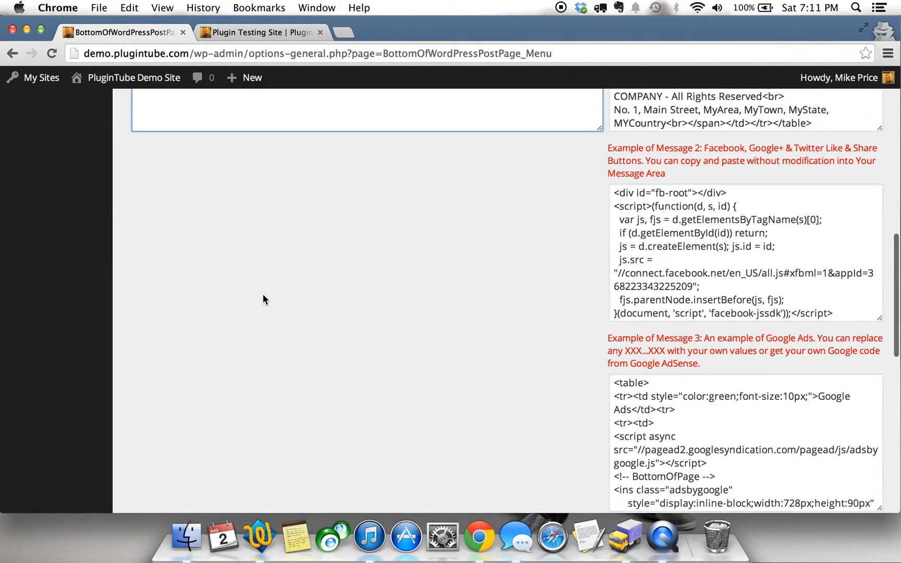
scroll(263, 299, "down", 3)
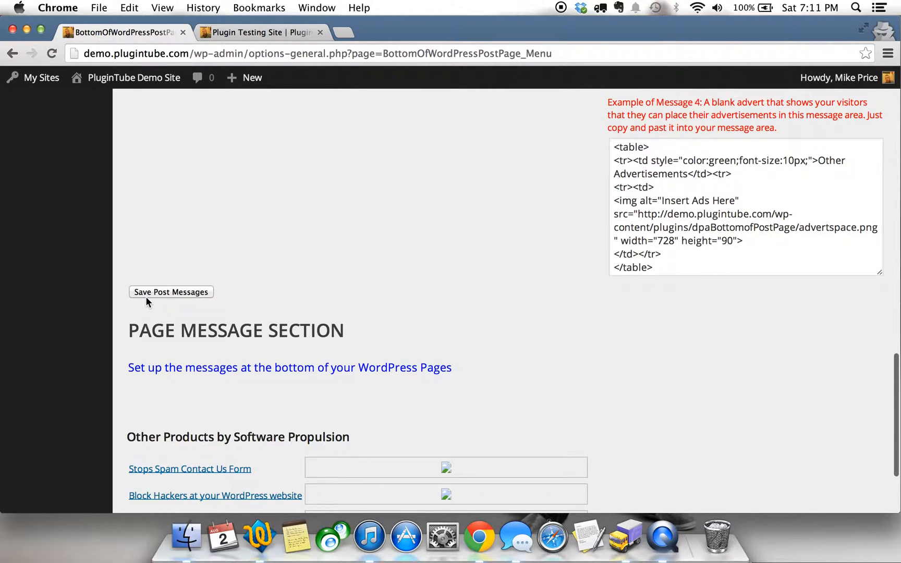
left_click(192, 294)
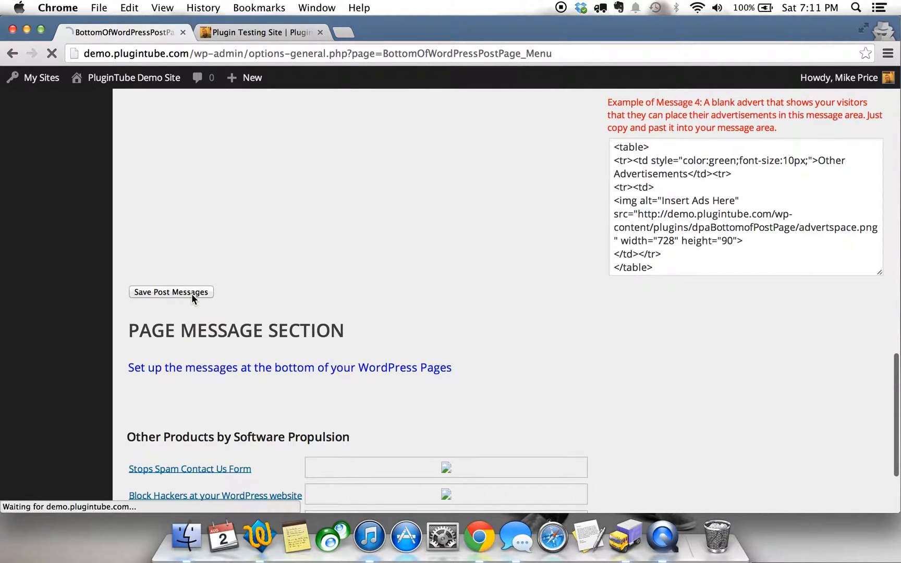
Reload the Plugin Testing Site post and check for the test message below its content
left_click(244, 30)
left_click(53, 52)
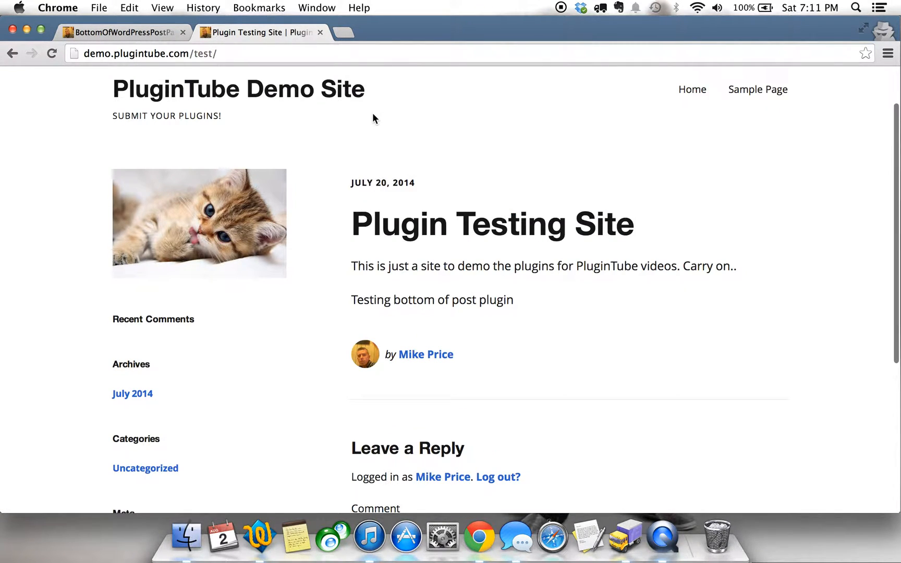
left_click_drag(360, 310, 583, 302)
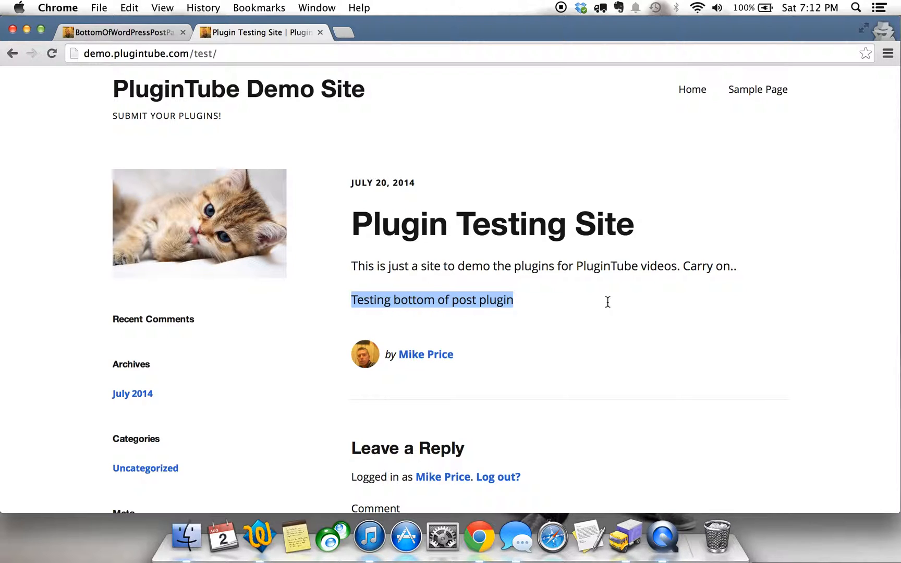
left_click(607, 302)
Return to the plugin setup page and delete the test text from Message Area 1
left_click(169, 29)
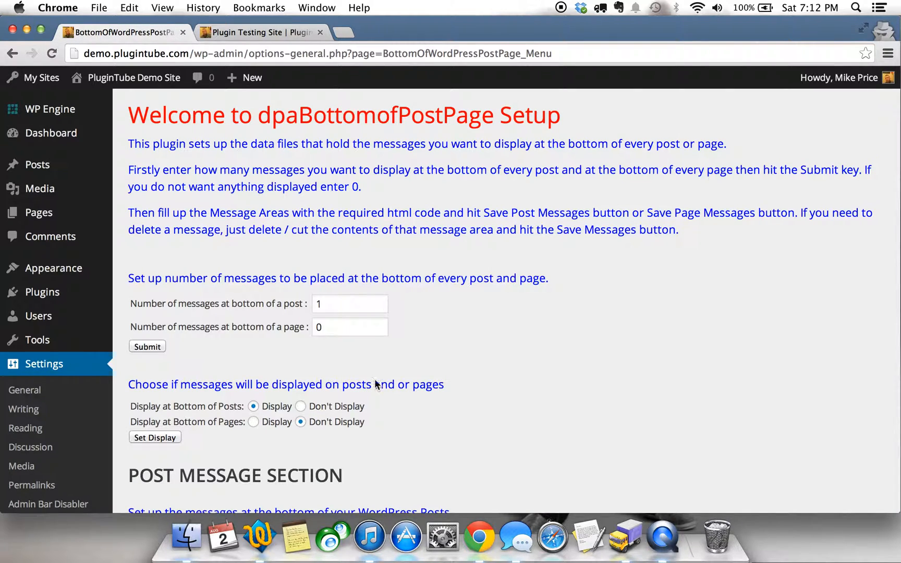
scroll(312, 266, "down", 15)
scroll(334, 219, "up", 3)
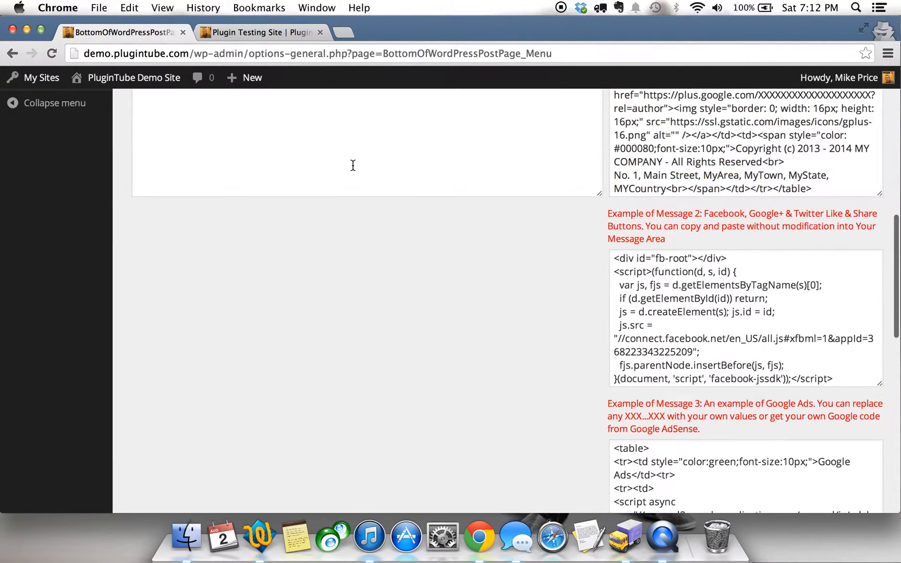
scroll(353, 165, "up", 3)
left_click_drag(444, 254, 39, 202)
key("BackSpace")
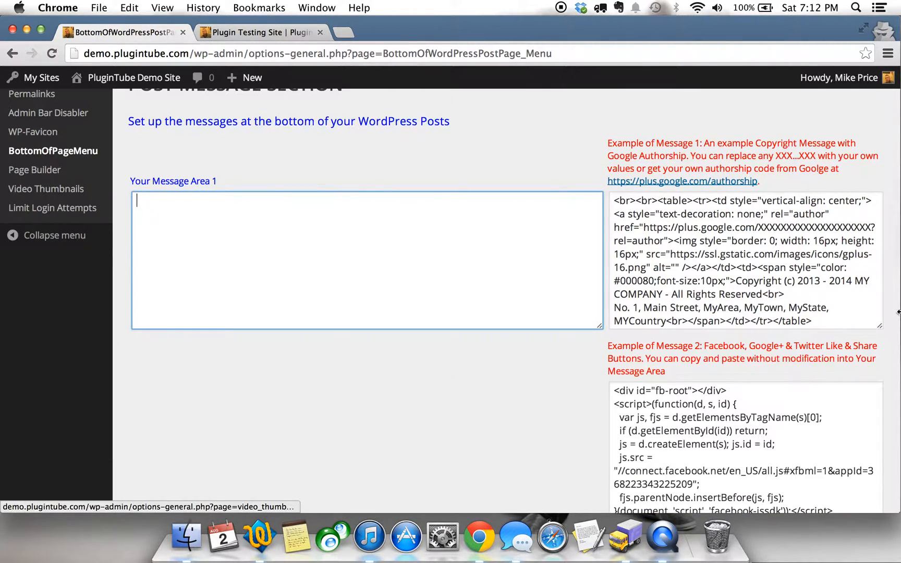
Copy the full Google Ads code from Example of Message 3 and paste it into Message Area 1
scroll(774, 266, "down", 15)
scroll(773, 266, "down", 1)
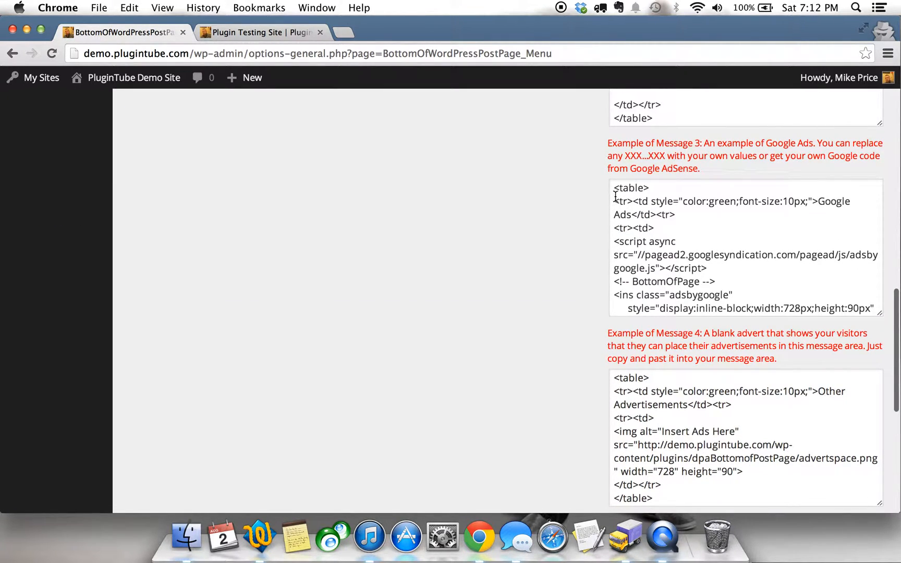
left_click_drag(614, 193, 881, 332)
scroll(479, 203, "up", 15)
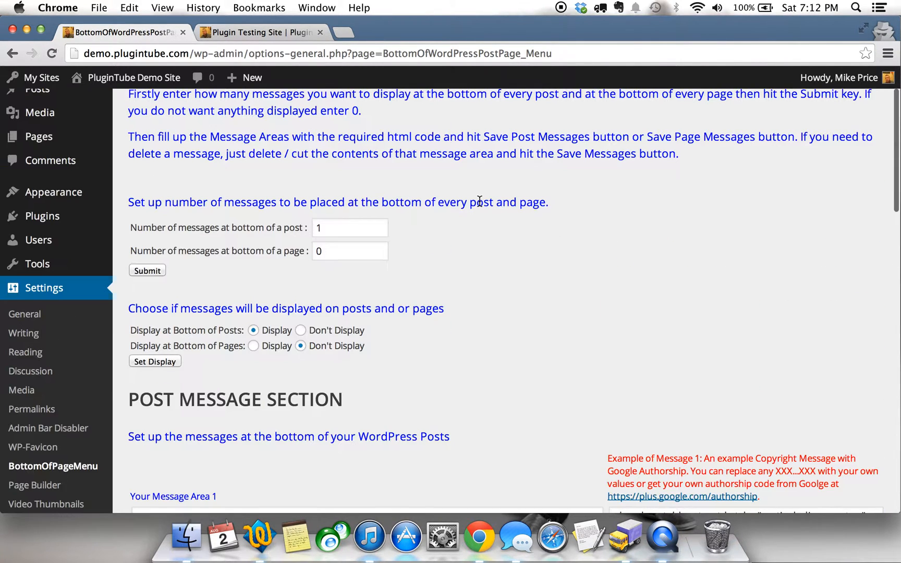
scroll(478, 203, "down", 5)
left_click(471, 331)
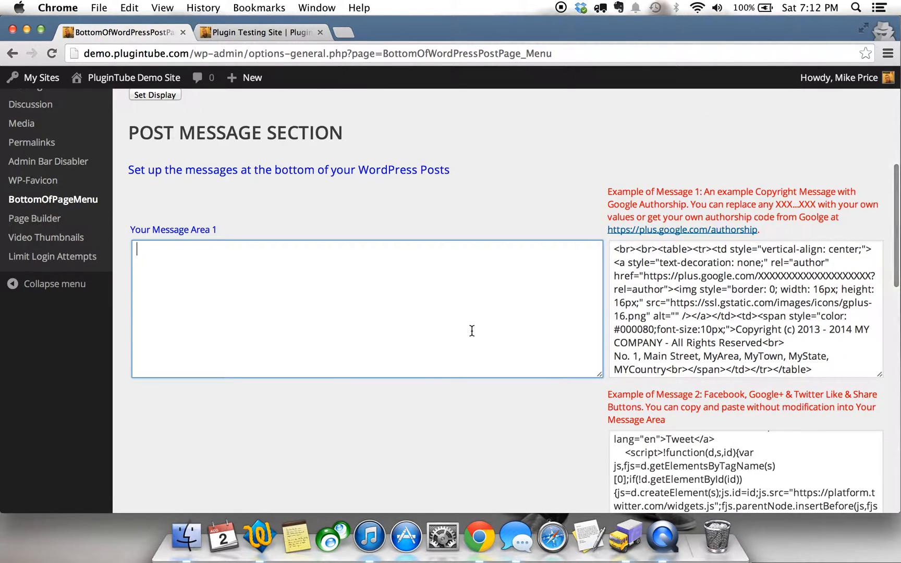
key("super+v")
Review the pasted Google Ads code in Message Area 1 and save the post messages
scroll(473, 331, "up", 10)
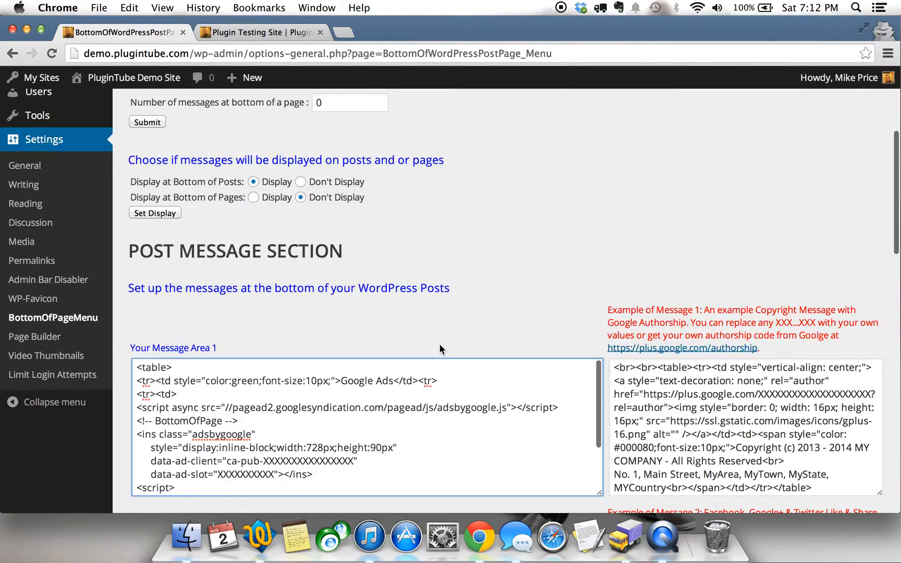
scroll(439, 342, "down", 3)
scroll(439, 348, "down", 15)
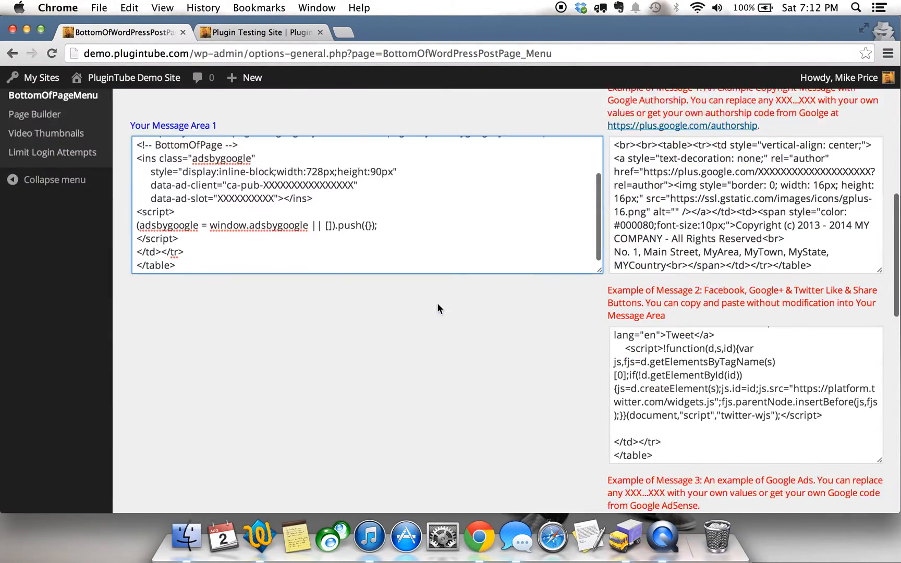
scroll(437, 308, "down", 4)
left_click(159, 313)
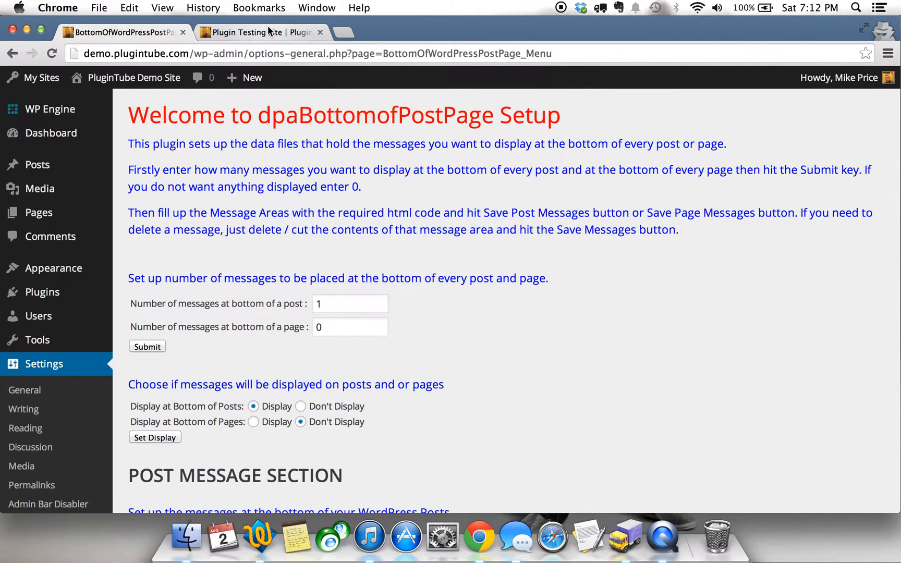
Reload the Plugin Testing Site post, examine the Google Ads block below its content, and return to the plugin setup page
left_click(268, 32)
left_click(52, 53)
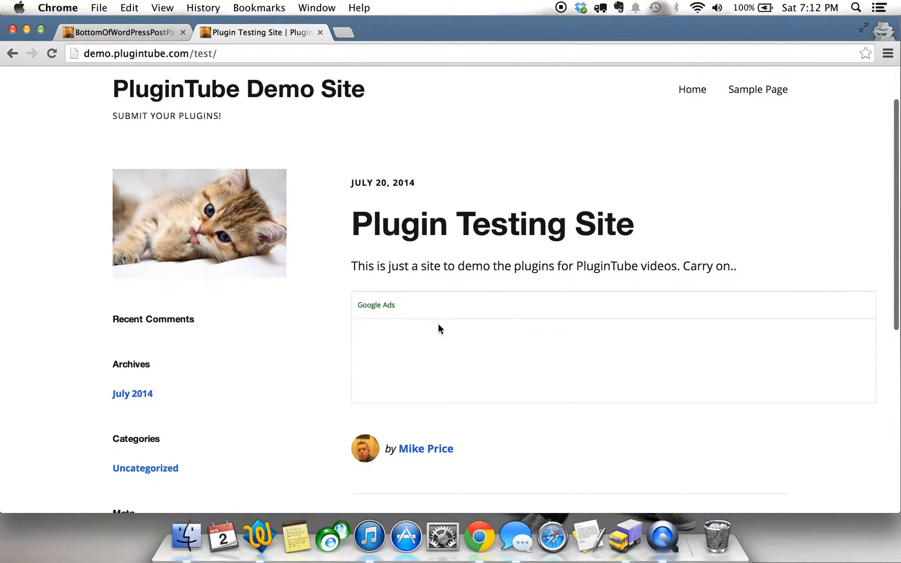
scroll(383, 312, "down", 2)
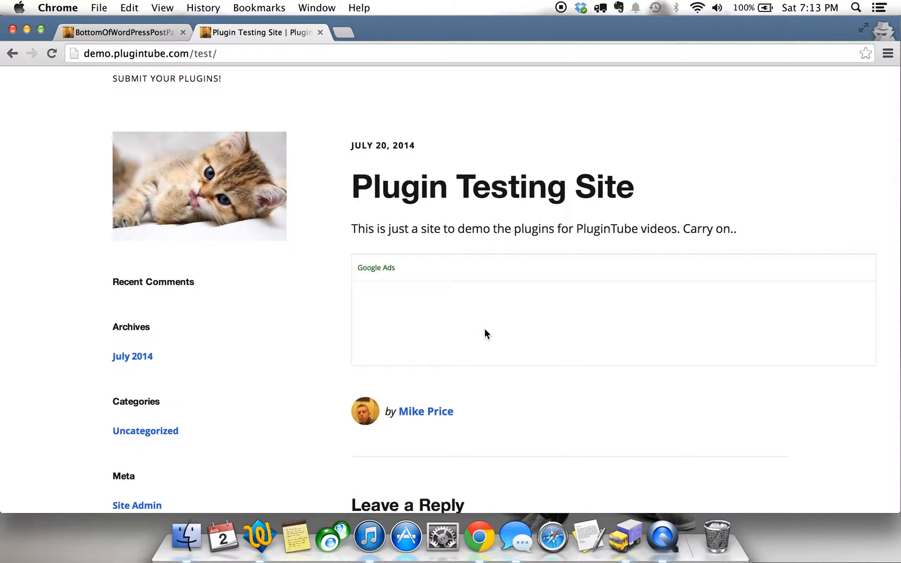
left_click(123, 35)
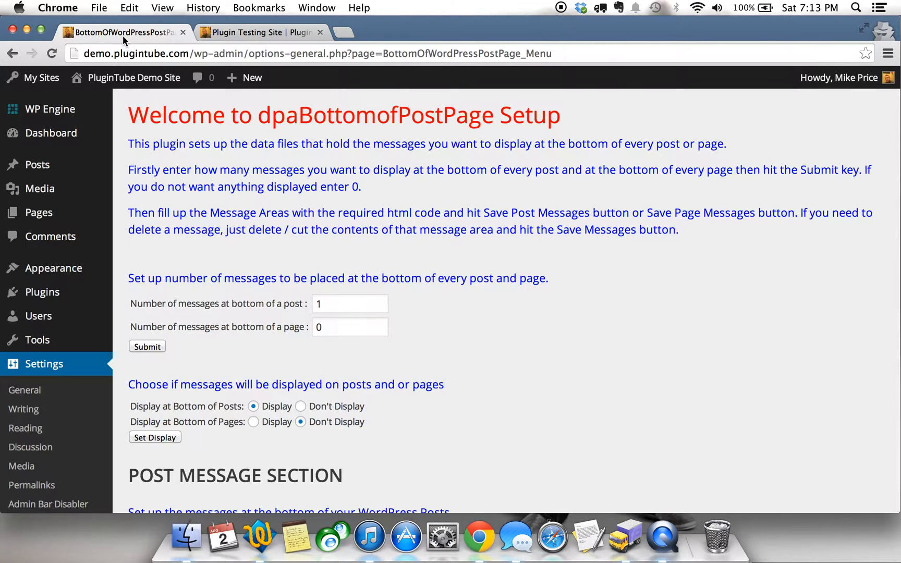